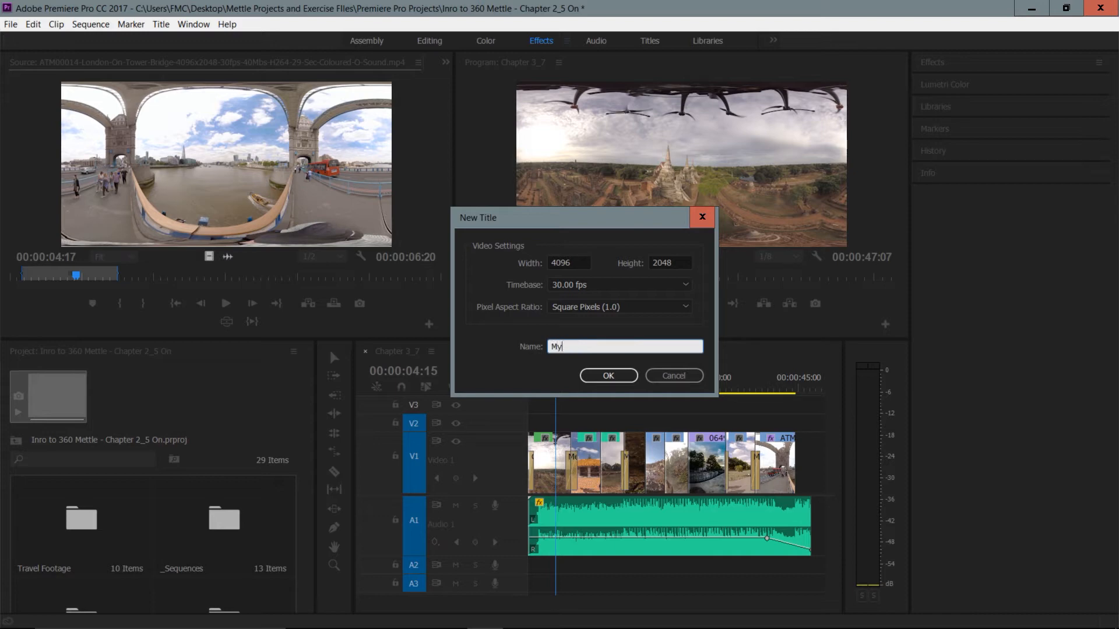
- Create the title under the name My Travels and start a text line with the Type Tool low in the frame
{"action": "type", "text": "Travels"}
{"action": "key", "text": "Return"}
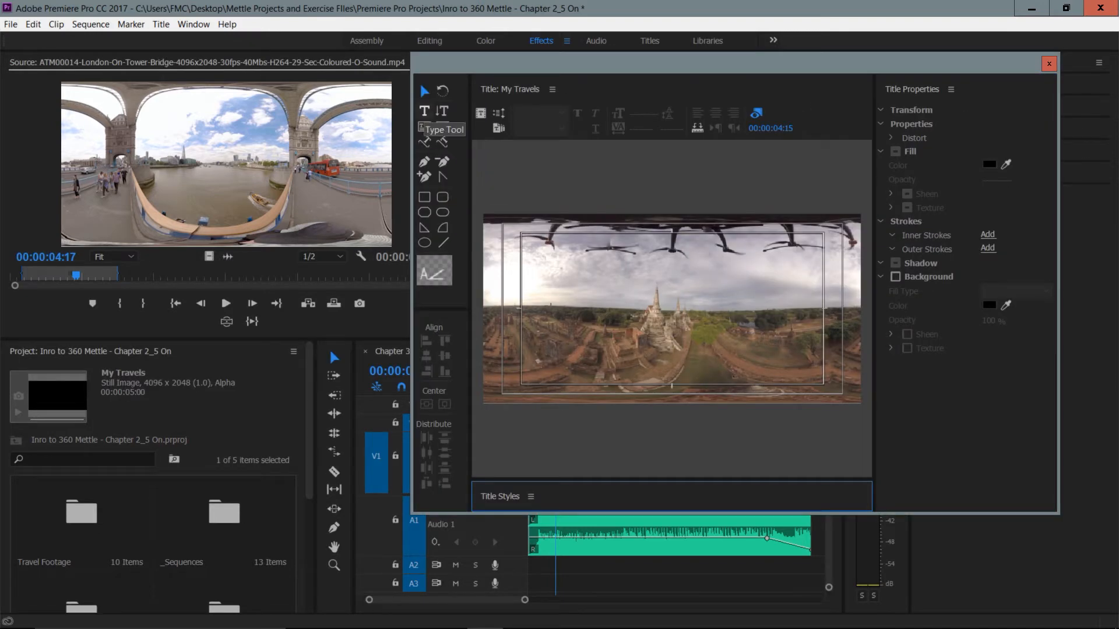
{"action": "key", "text": "t"}
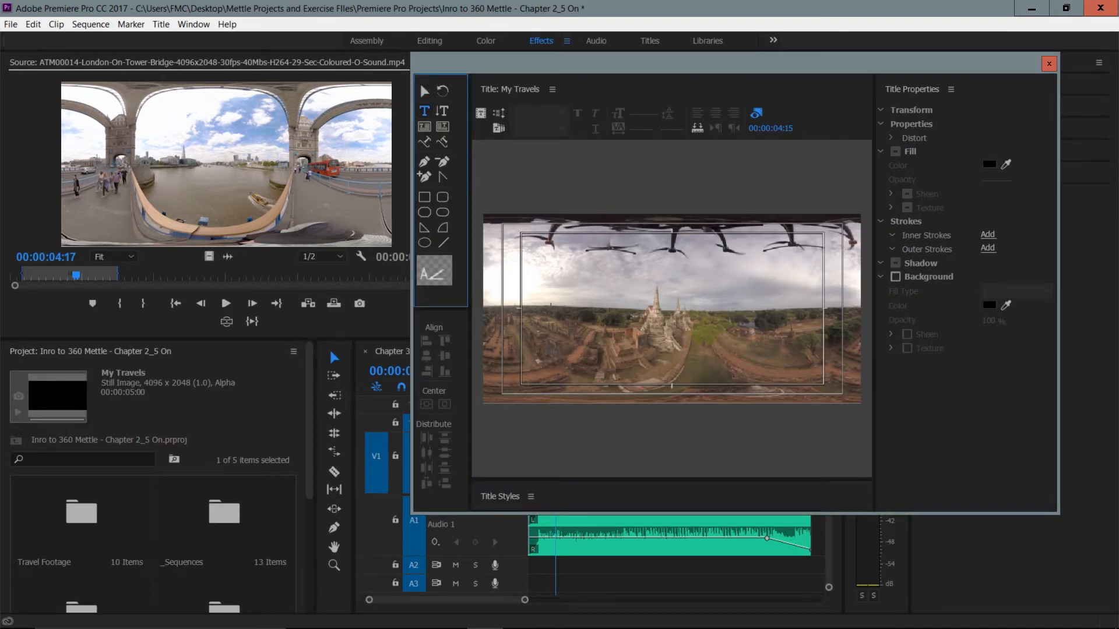
{"action": "left_click", "coordinate": [529, 336]}
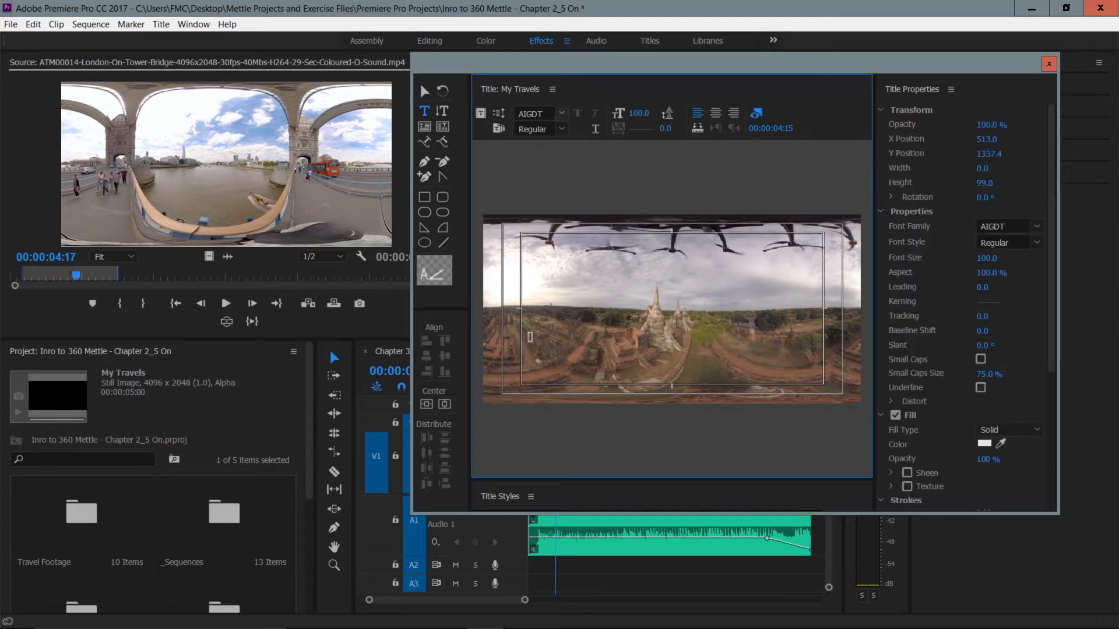
- Set the title text's font to Myriad Pro Condensed with a size of 400
{"action": "left_click", "coordinate": [562, 113]}
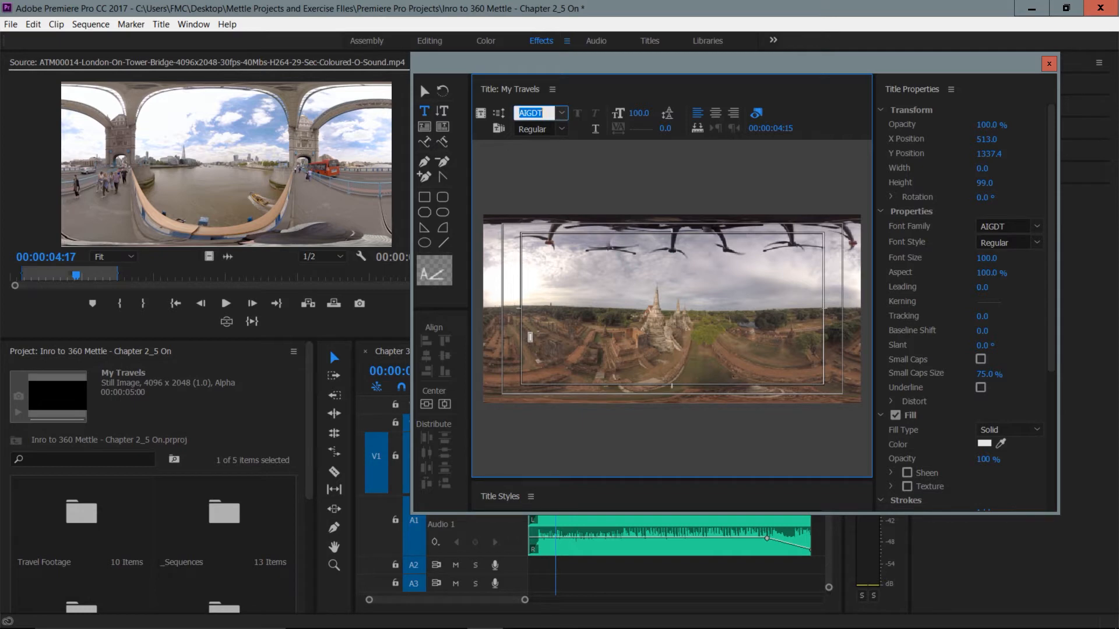
{"action": "type", "text": "Myriad ..."}
{"action": "key", "text": "Tab"}
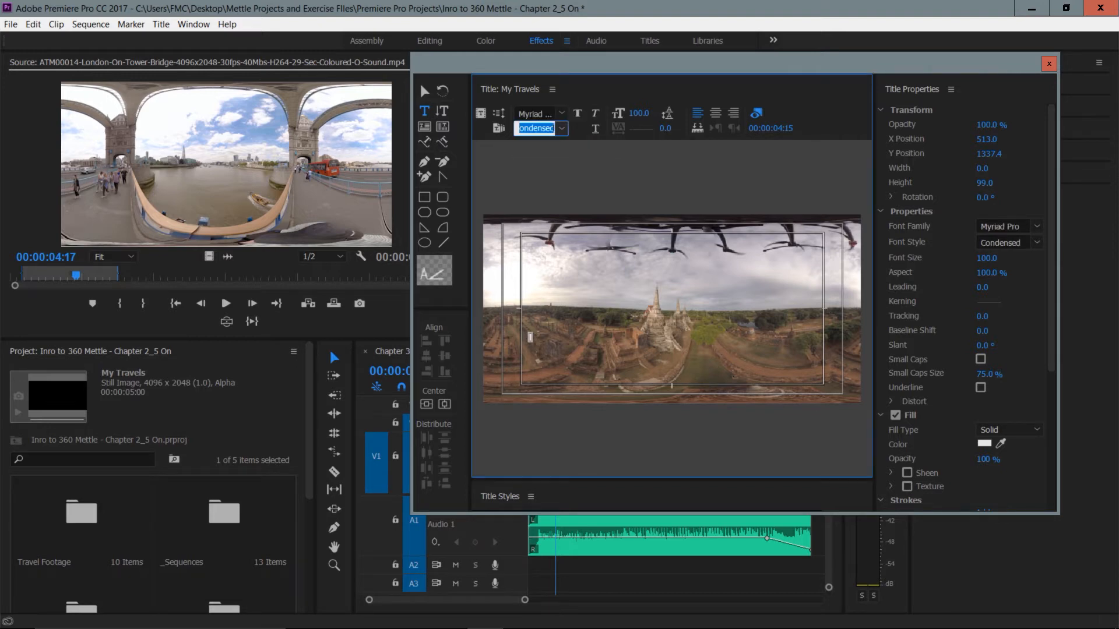
{"action": "key", "text": "Tab"}
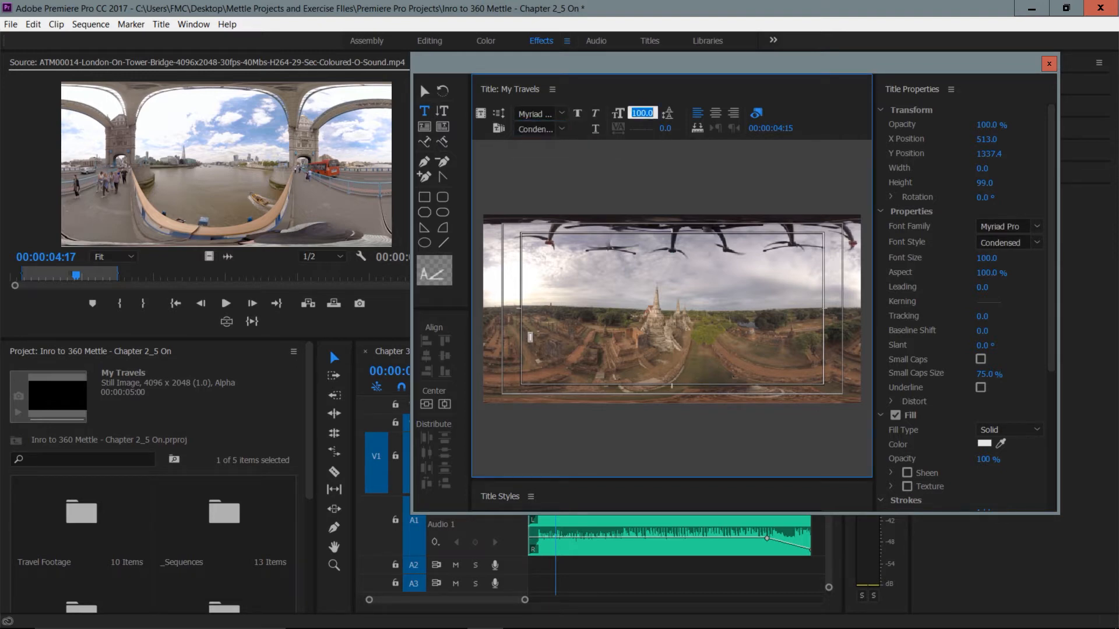
{"action": "type", "text": "400"}
{"action": "key", "text": "Return"}
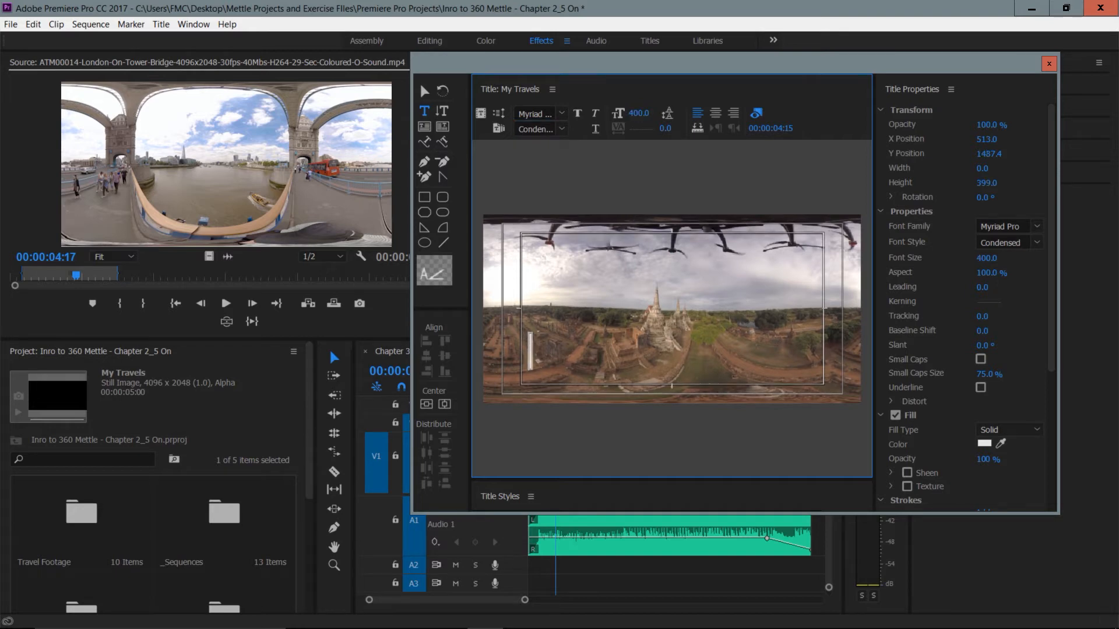
- Enter the title text "My Travel around the World"
{"action": "type", "text": "M"}
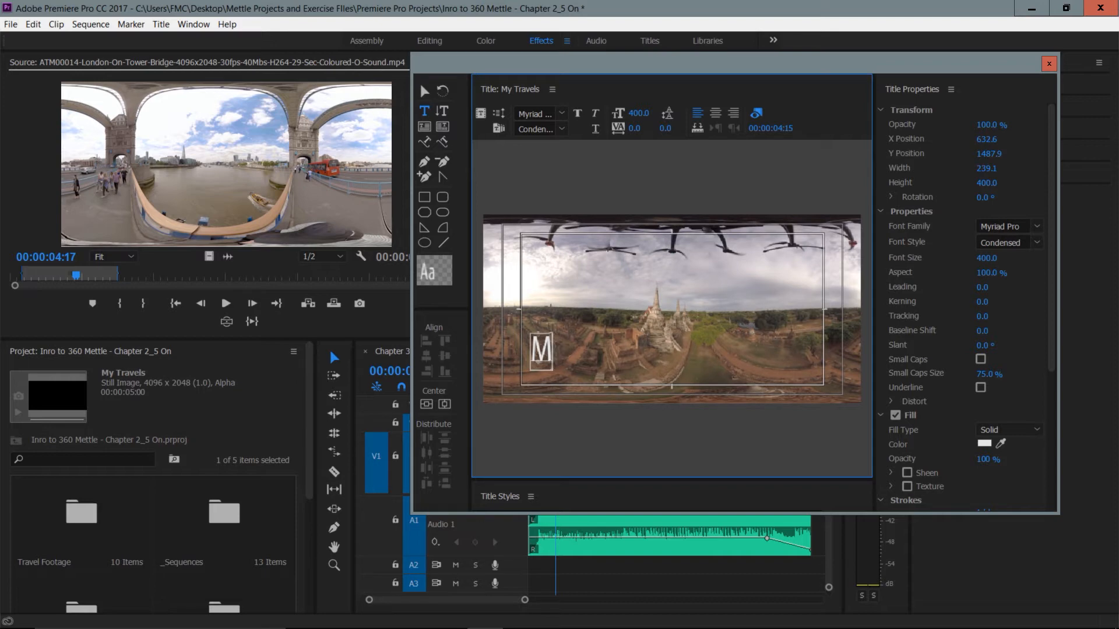
{"action": "type", "text": "y Trave"}
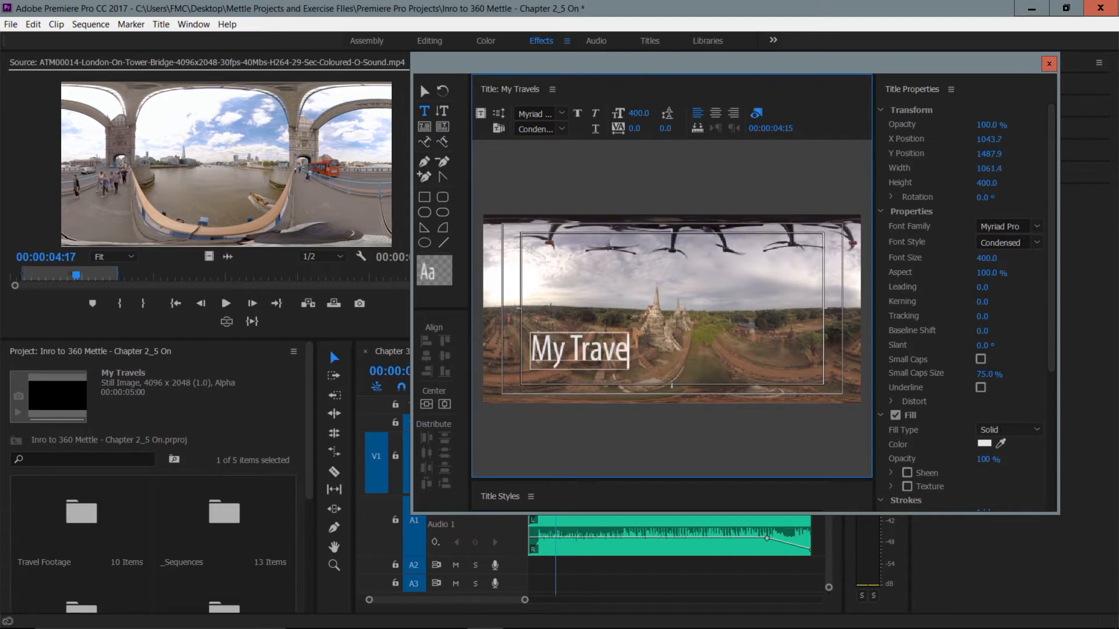
{"action": "type", "text": "l arount"}
{"action": "key", "text": "BackSpace"}
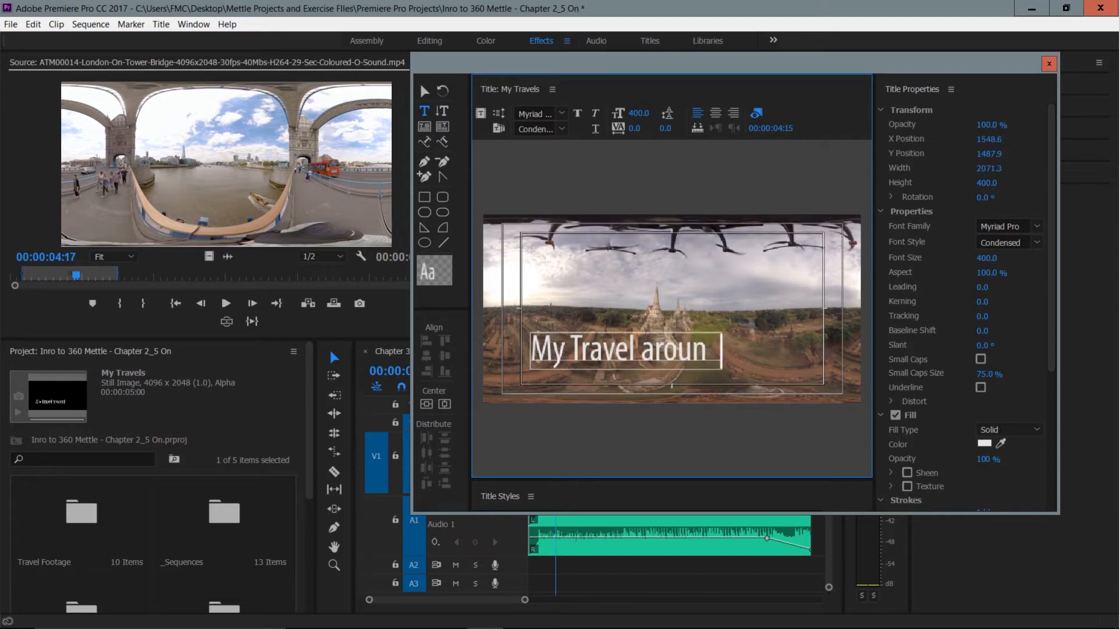
{"action": "type", "text": "d the World"}
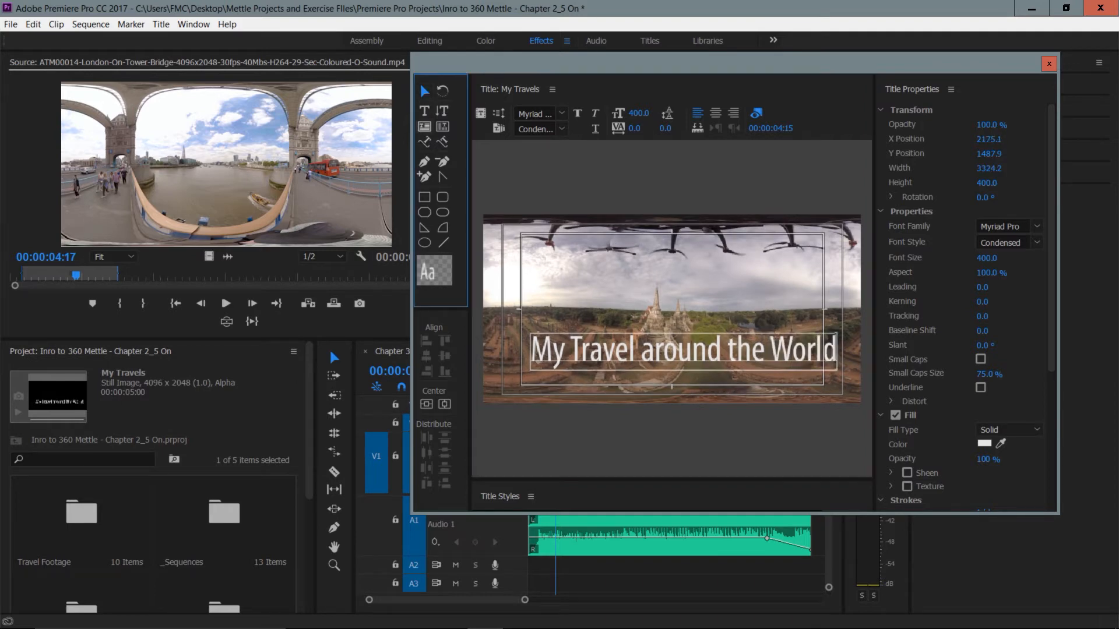
- Move the text to the bottom title-safe area, set its font size to 350 and close the title editor
{"action": "key", "text": "Escape"}
{"action": "left_click_drag", "start_coordinate": [674, 352], "coordinate": [672, 373]}
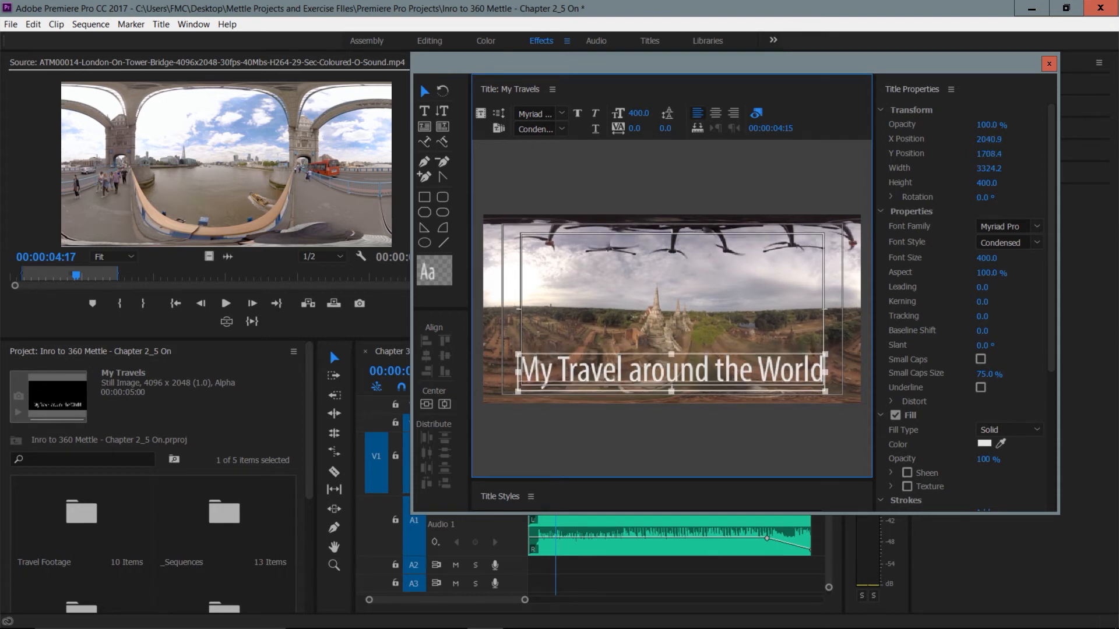
{"action": "left_click", "coordinate": [642, 113]}
{"action": "type", "text": "350"}
{"action": "key", "text": "Return"}
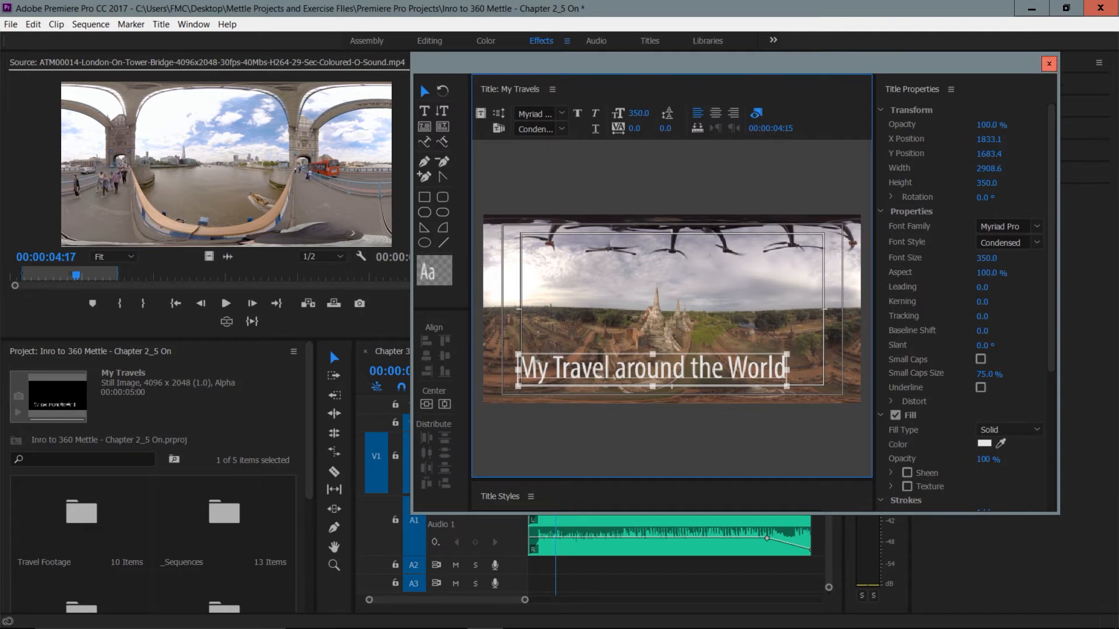
{"action": "left_click", "coordinate": [1049, 63]}
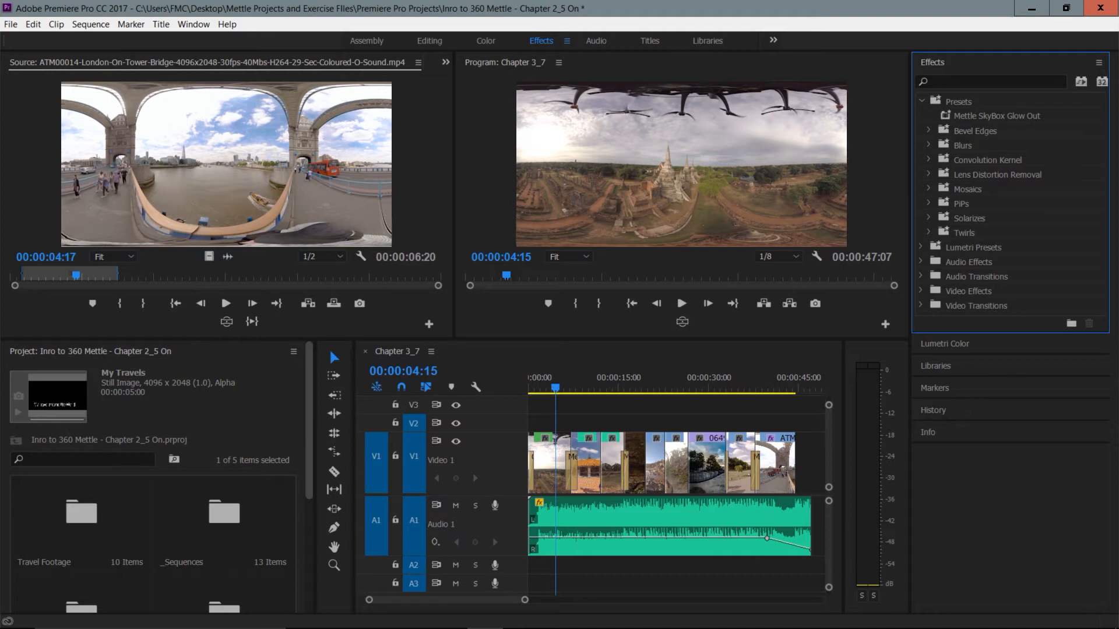
- Place the My Travels title on track V2 at the sequence start, extending it to the end of the first clip
{"action": "left_click_drag", "start_coordinate": [309, 413], "coordinate": [309, 527]}
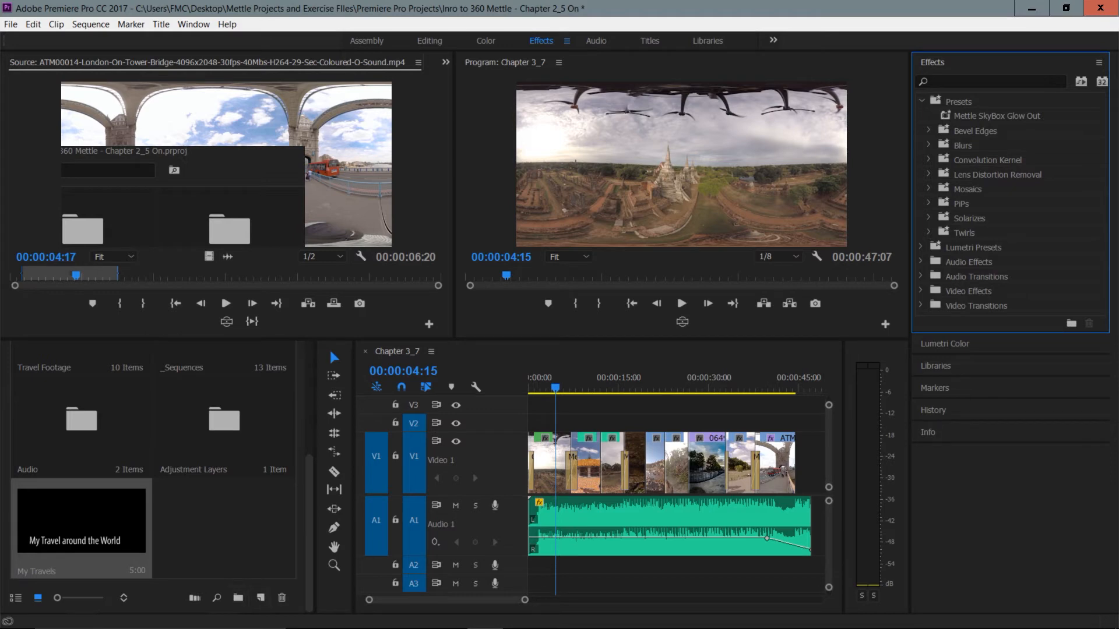
{"action": "left_click", "coordinate": [223, 529]}
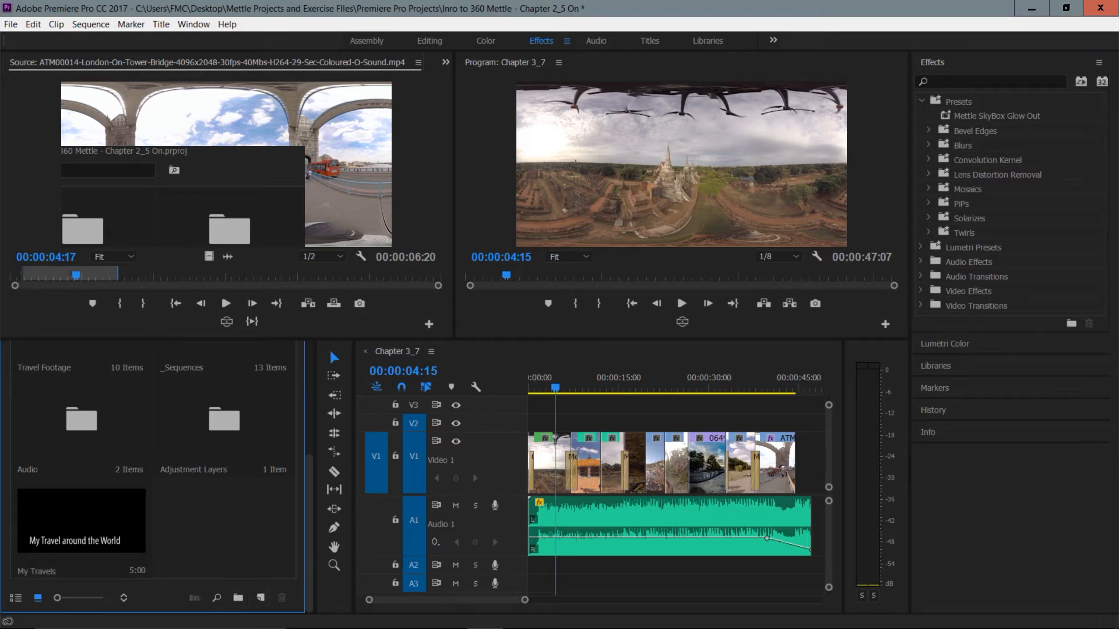
{"action": "left_click", "coordinate": [81, 520]}
{"action": "left_click_drag", "start_coordinate": [82, 520], "coordinate": [571, 421]}
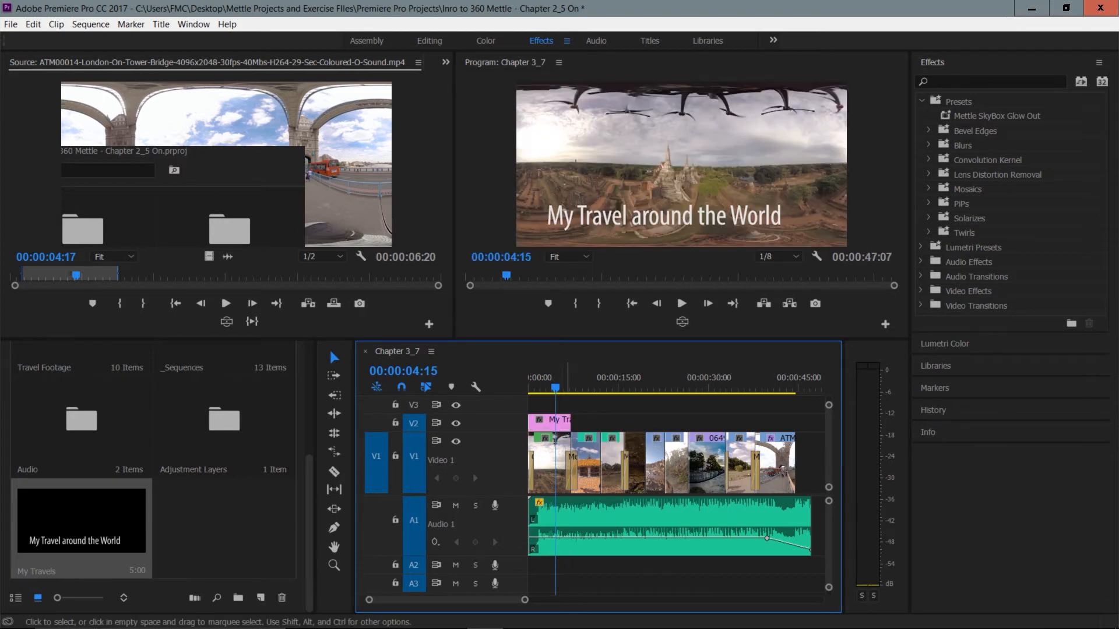
{"action": "left_click", "coordinate": [338, 204]}
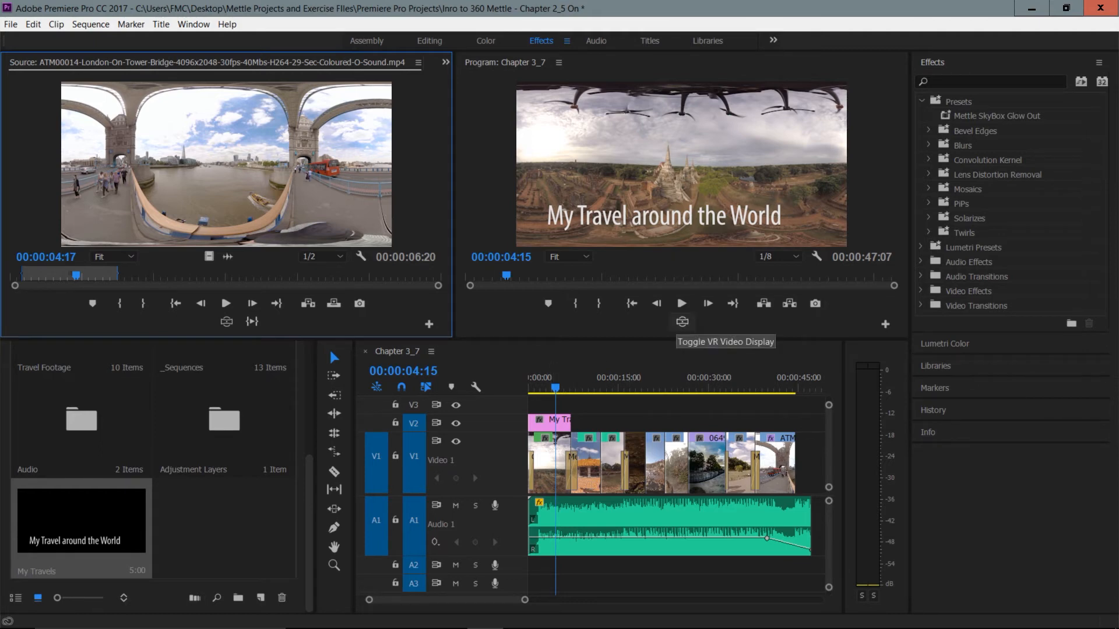
- Preview the unprojected title in VR video display and return to the flat equirectangular view
{"action": "left_click", "coordinate": [682, 322]}
{"action": "mouse_move", "coordinate": [676, 216]}
{"action": "left_mouse_down"}
{"action": "mouse_move", "coordinate": [691, 143]}
{"action": "mouse_move", "coordinate": [676, 25]}
{"action": "mouse_move", "coordinate": [691, 99]}
{"action": "mouse_move", "coordinate": [687, 40]}
{"action": "mouse_move", "coordinate": [682, 218]}
{"action": "left_mouse_up"}
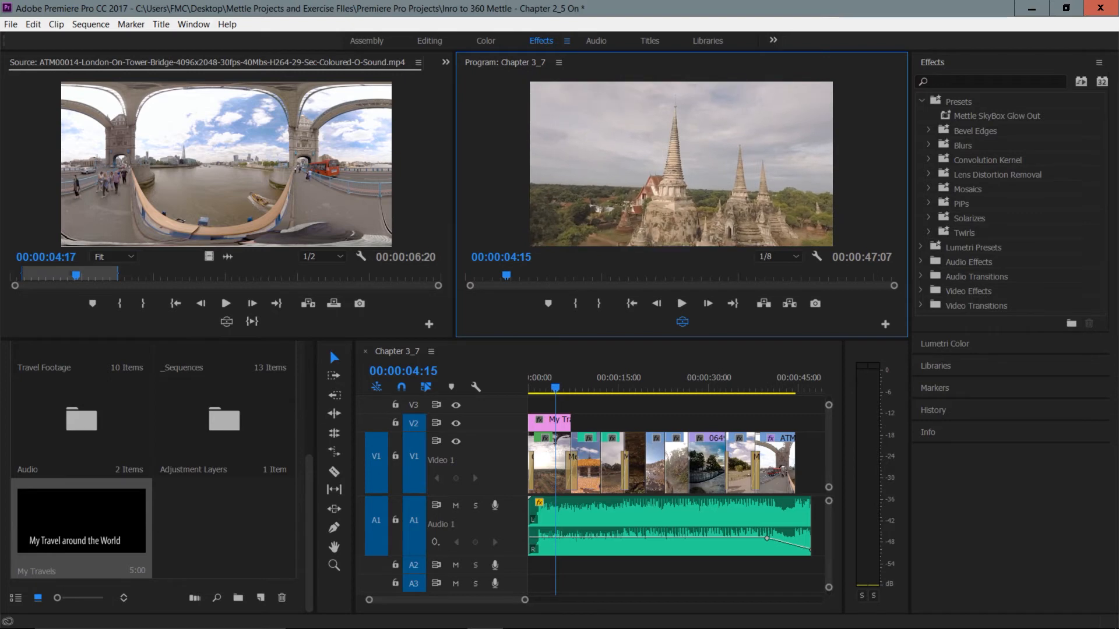
{"action": "left_click", "coordinate": [683, 321]}
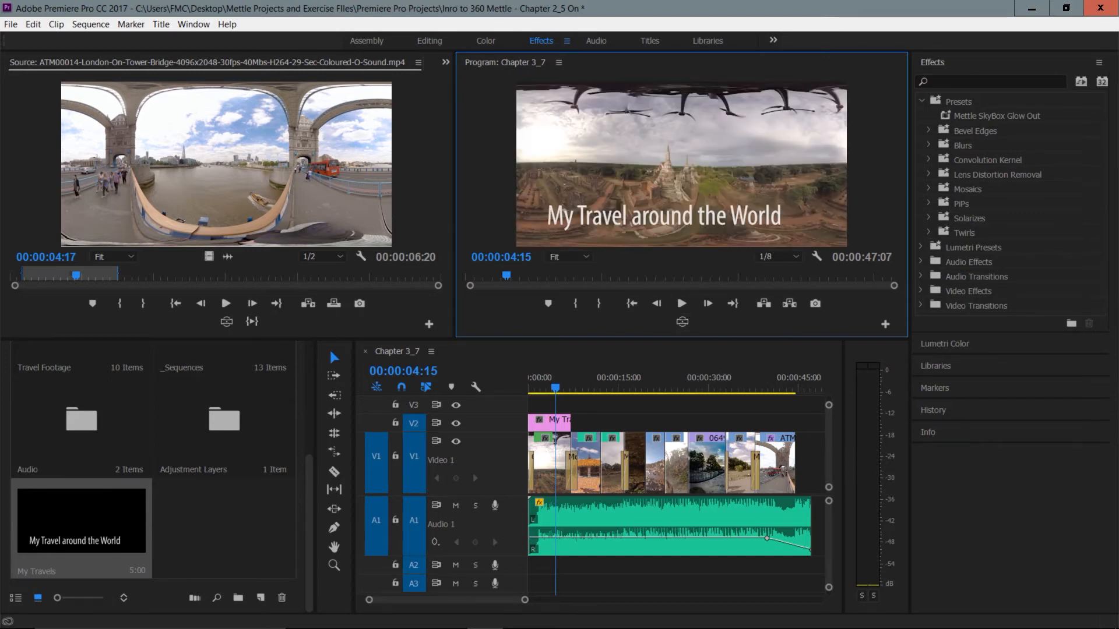
- Find the Mettle SkyBox Project 2D effect and apply it to the My Travels title on V2
{"action": "left_click", "coordinate": [973, 81]}
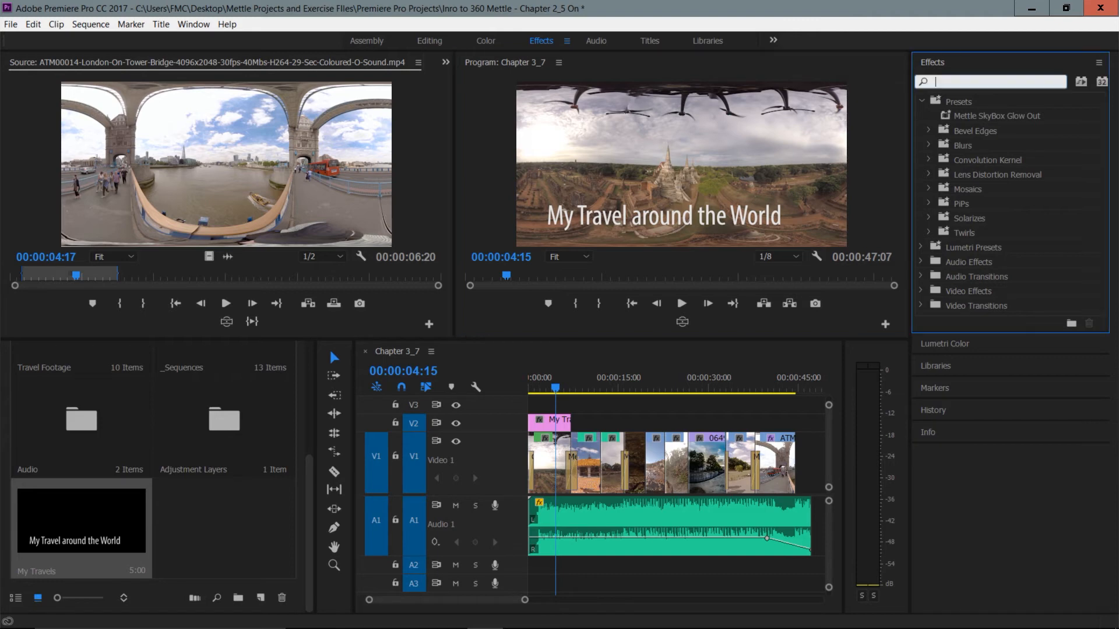
{"action": "type", "text": "project"}
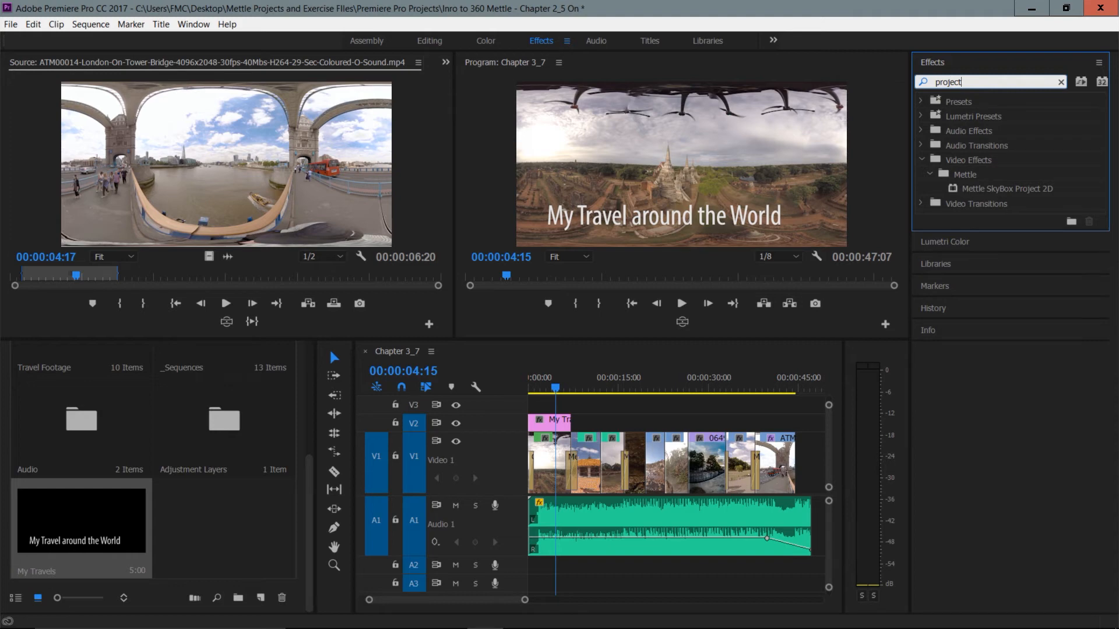
{"action": "left_click", "coordinate": [1007, 189]}
{"action": "left_click_drag", "start_coordinate": [1007, 189], "coordinate": [551, 425]}
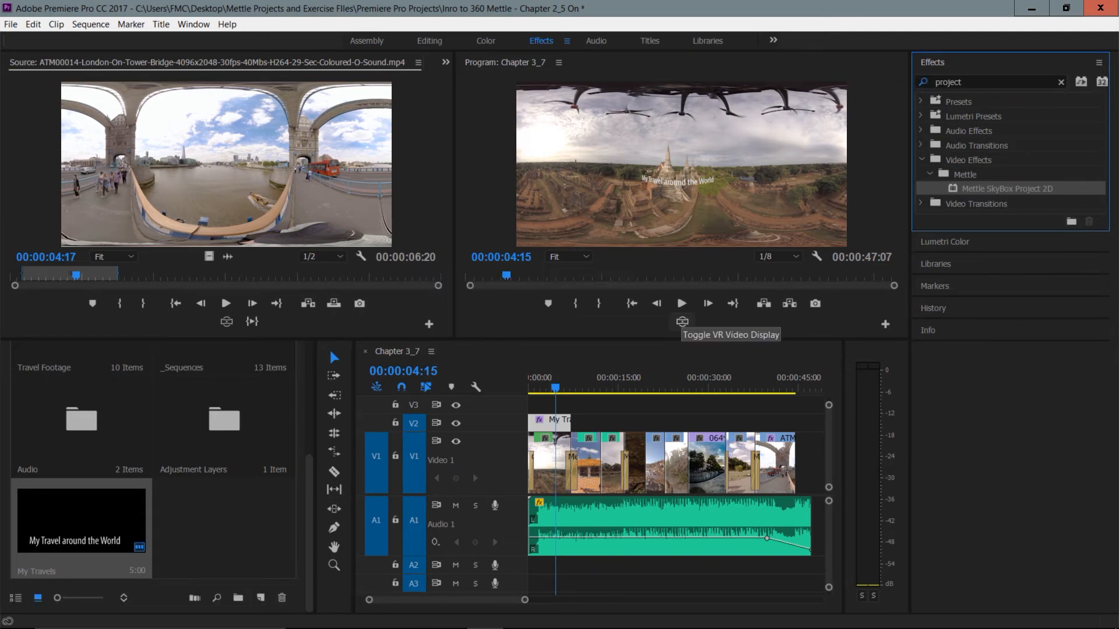
- Look around the projected title in VR video display, then return to the equirectangular view
{"action": "left_click", "coordinate": [682, 322]}
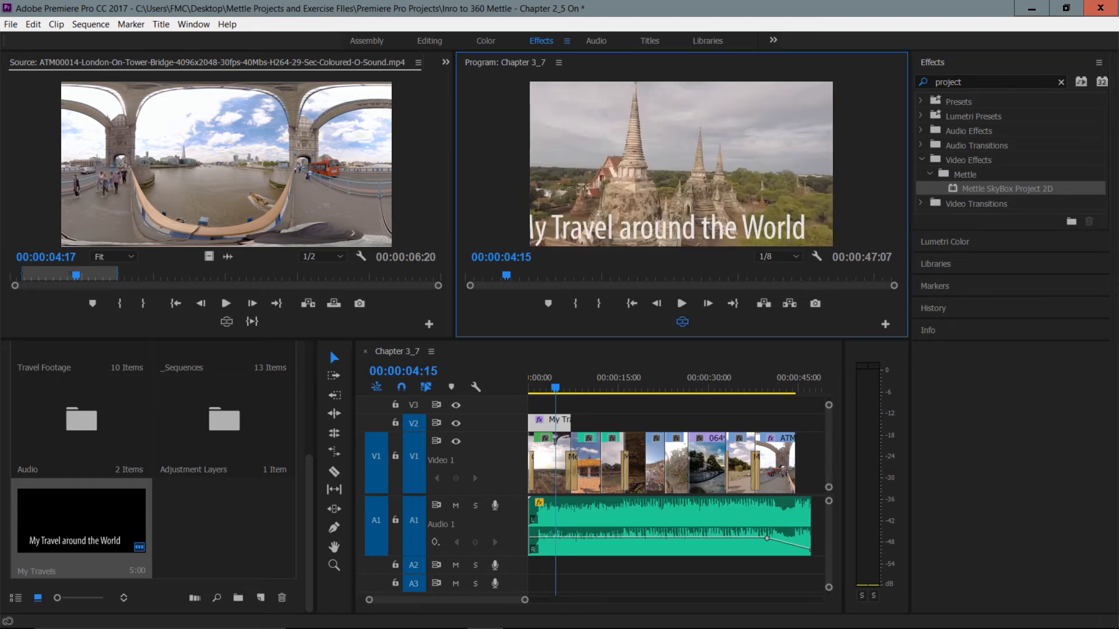
{"action": "left_click_drag", "start_coordinate": [681, 164], "coordinate": [637, 185]}
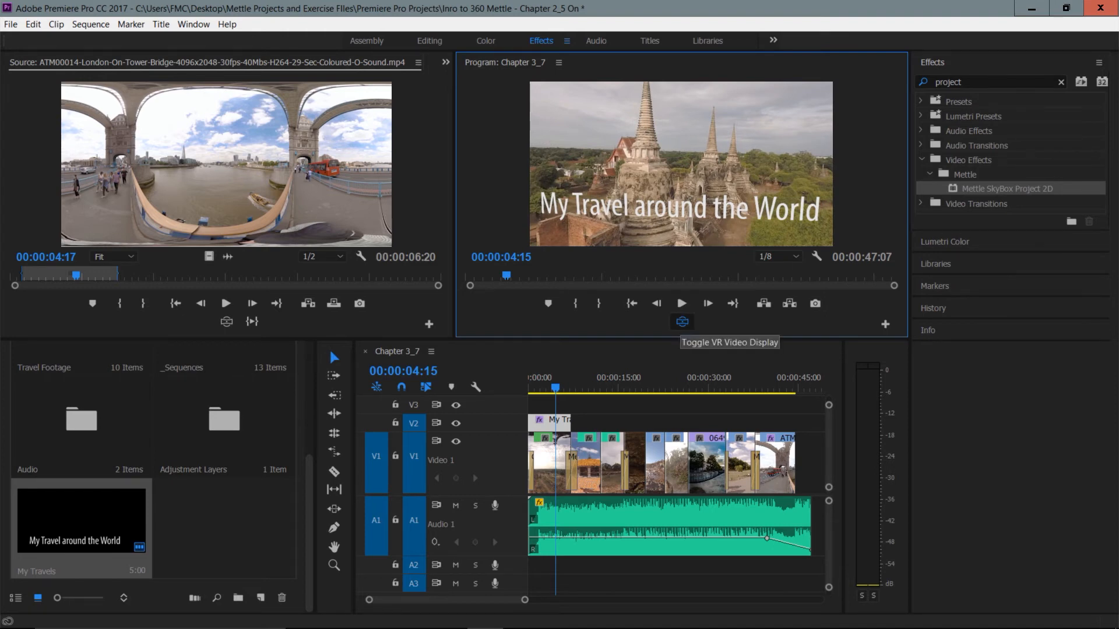
{"action": "left_click", "coordinate": [683, 322]}
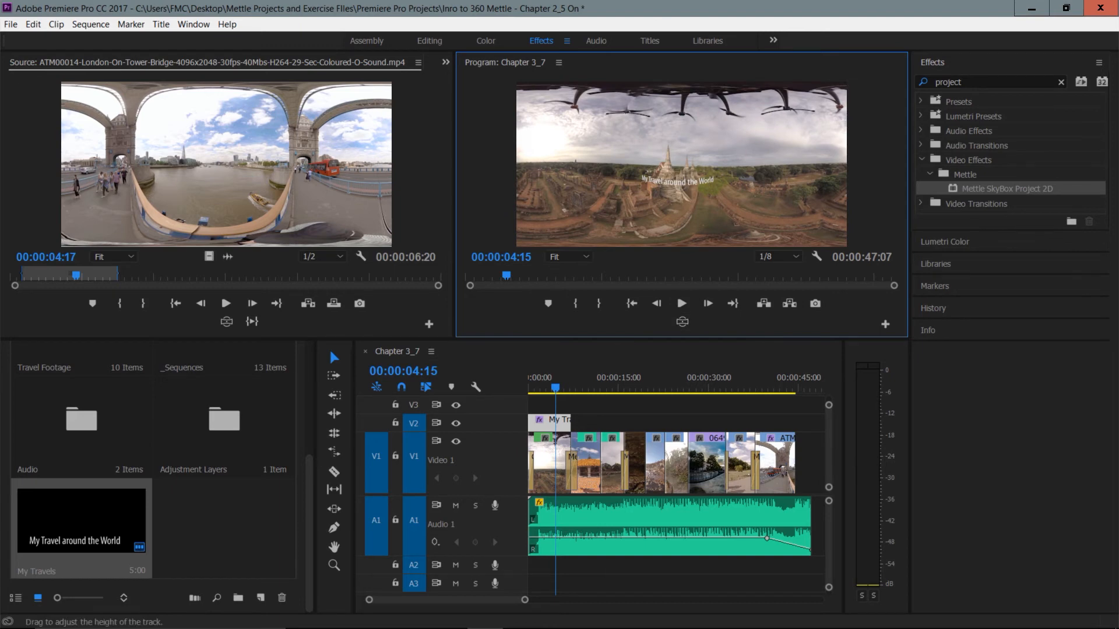
- Set the title's SkyBox Project 2D scale to 118 degrees
{"action": "left_click", "coordinate": [550, 424]}
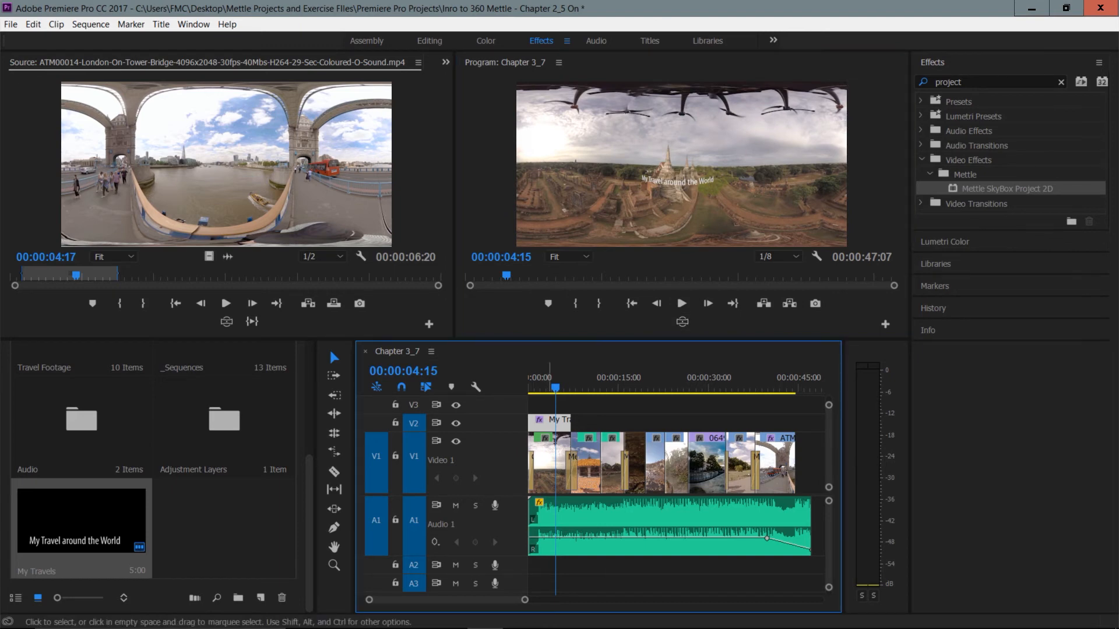
{"action": "key", "text": "shift+5"}
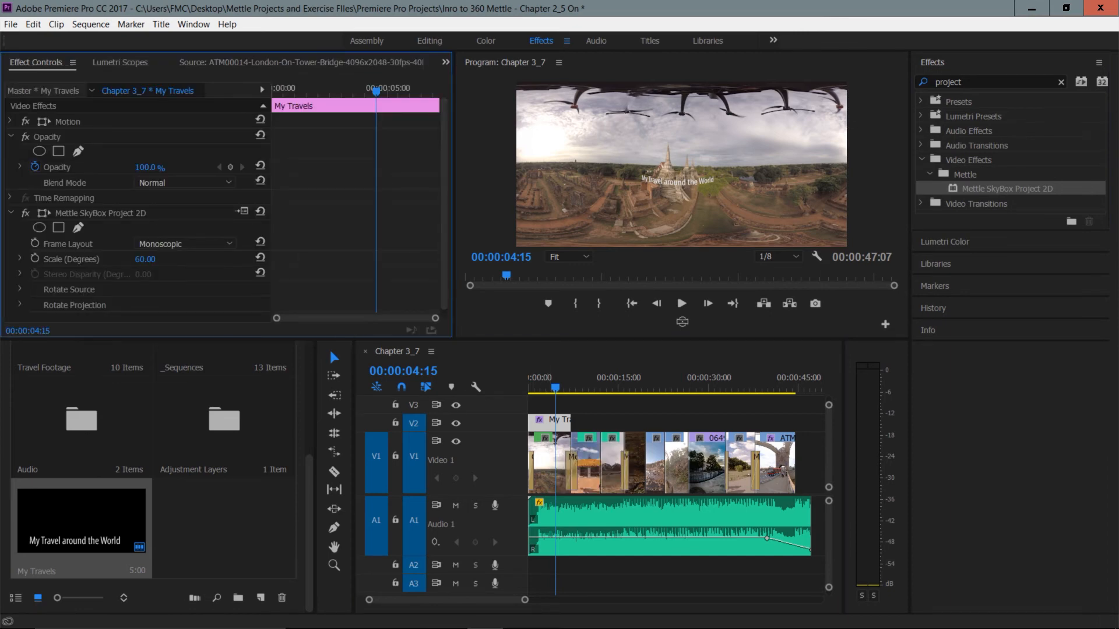
{"action": "left_click_drag", "start_coordinate": [145, 259], "coordinate": [179, 260]}
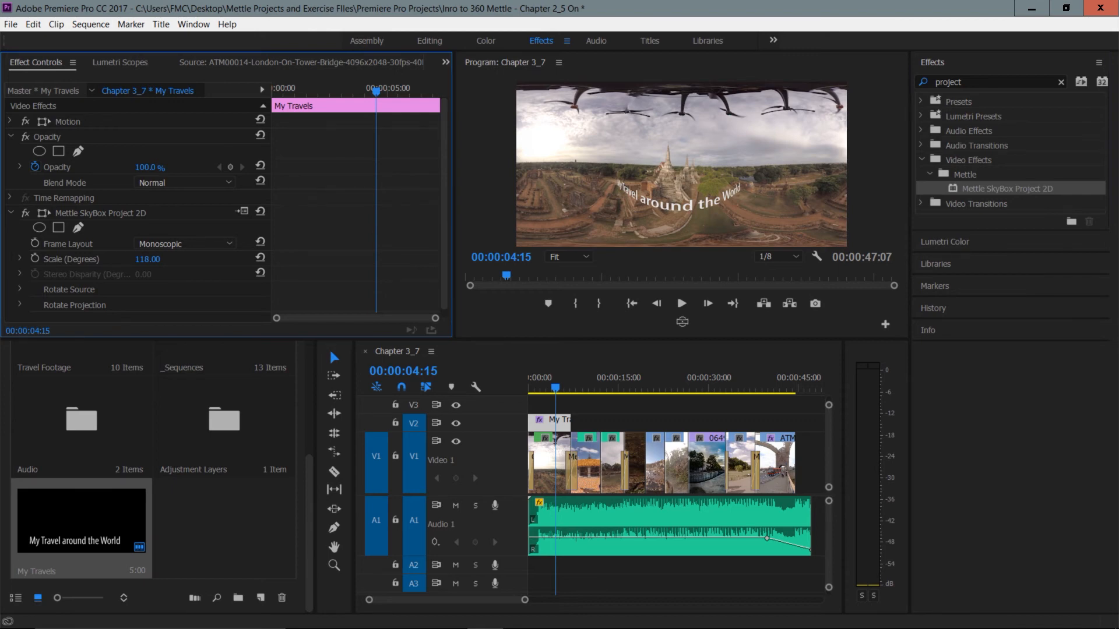
- Rotate the title's projection source to 35° Source Pan (Y axis) and 4° Source Roll (Z axis)
{"action": "left_click", "coordinate": [20, 289]}
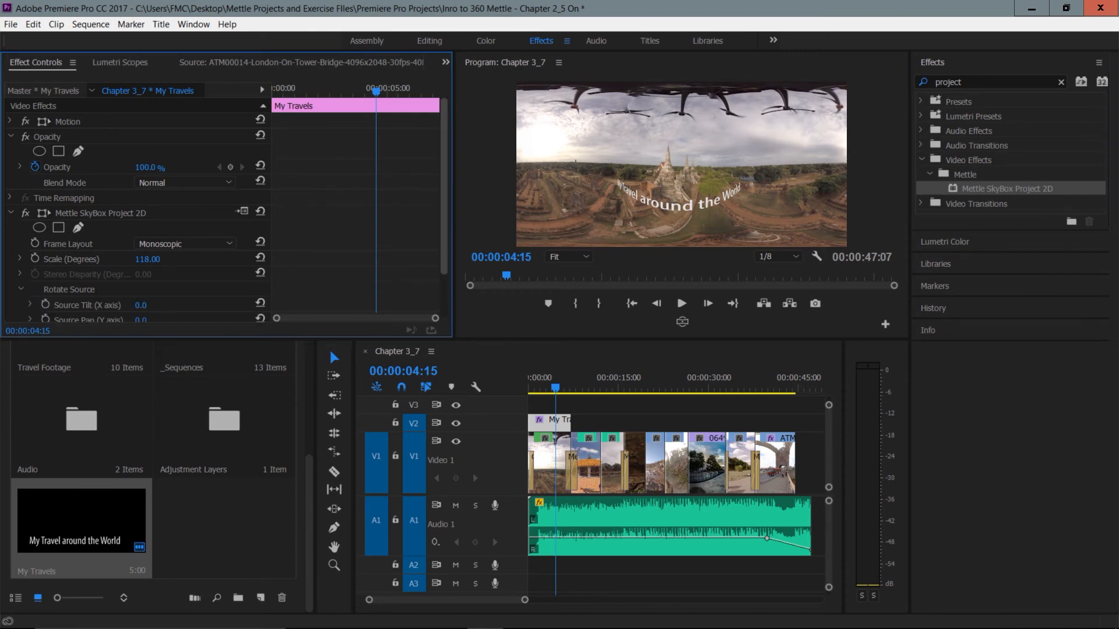
{"action": "scroll", "coordinate": [228, 210], "scroll_direction": "down", "scroll_amount": 3}
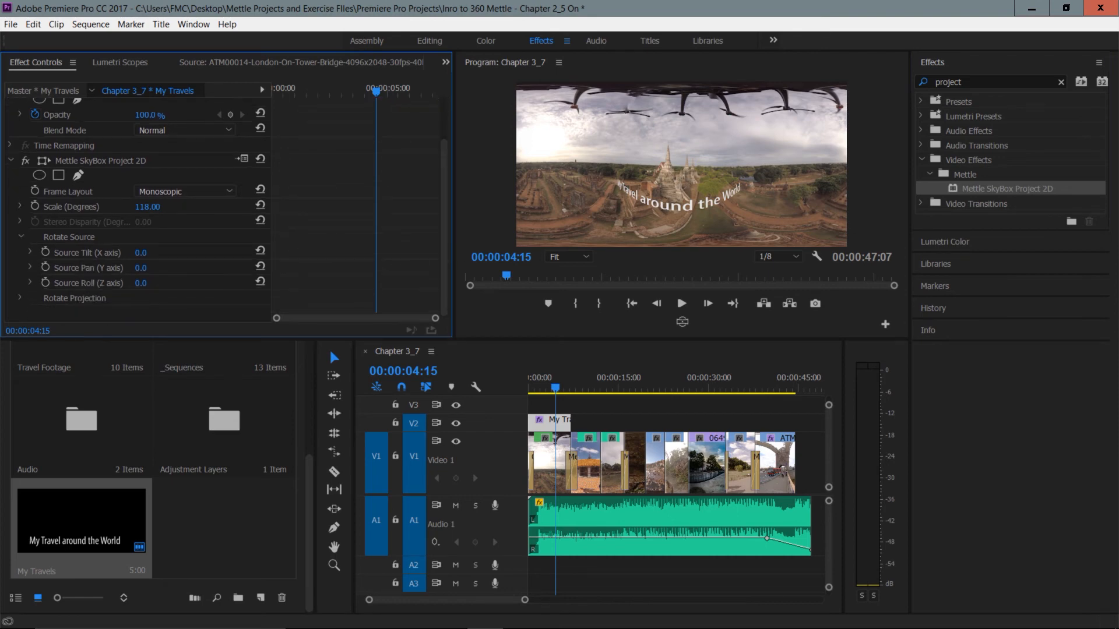
{"action": "left_click_drag", "start_coordinate": [141, 253], "coordinate": [143, 283]}
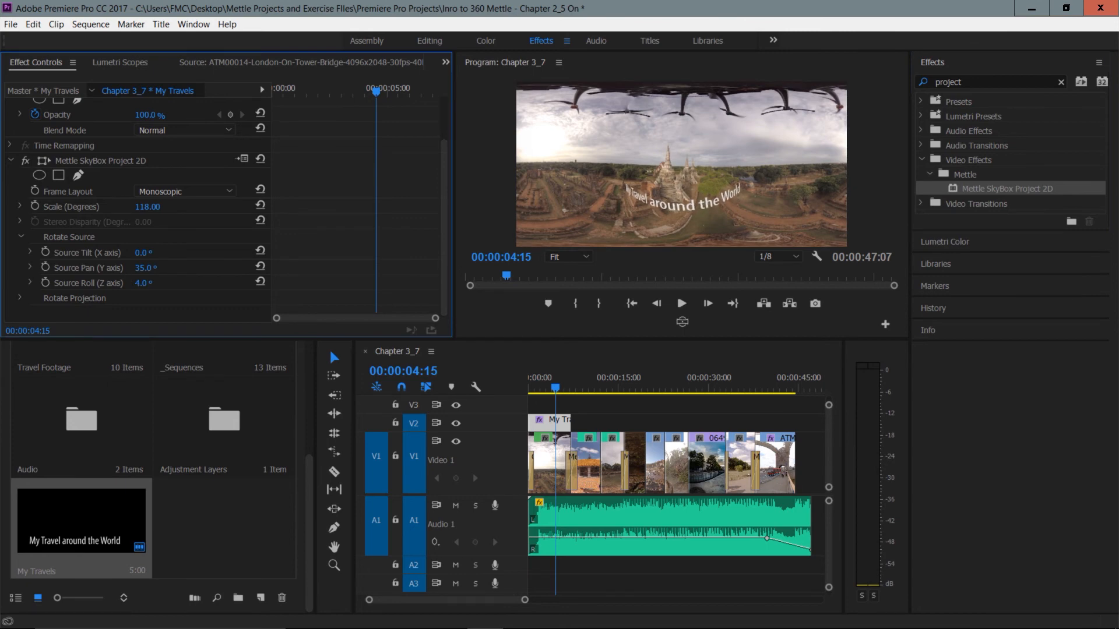
- Set the title's Projection Tilt (X axis) to 28° under Rotate Projection
{"action": "left_click", "coordinate": [20, 298]}
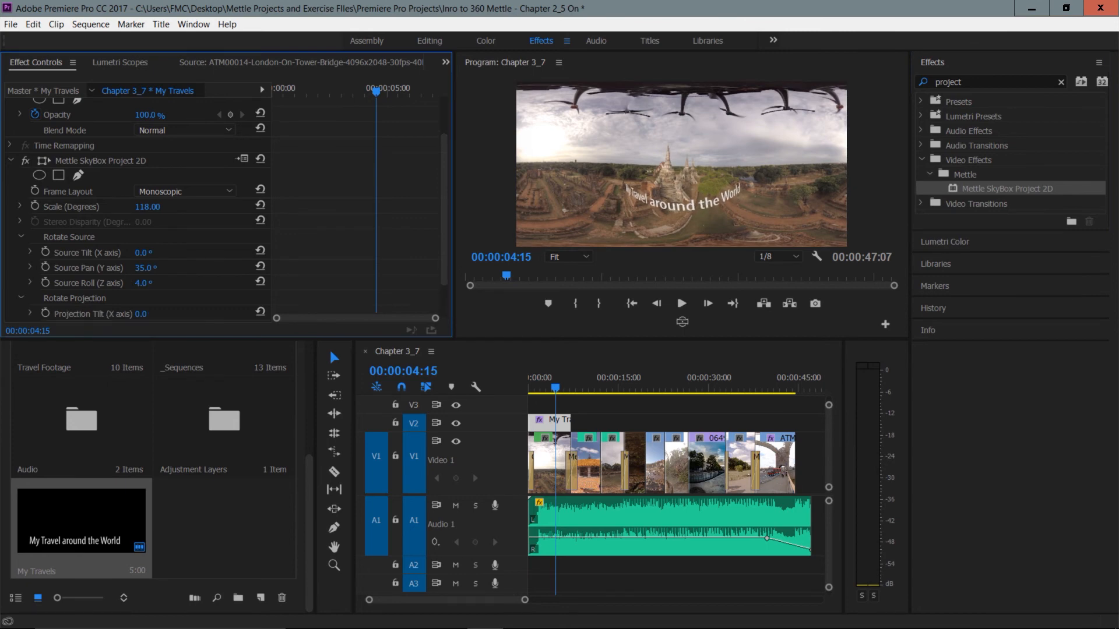
{"action": "scroll", "coordinate": [140, 210], "scroll_direction": "down", "scroll_amount": 2}
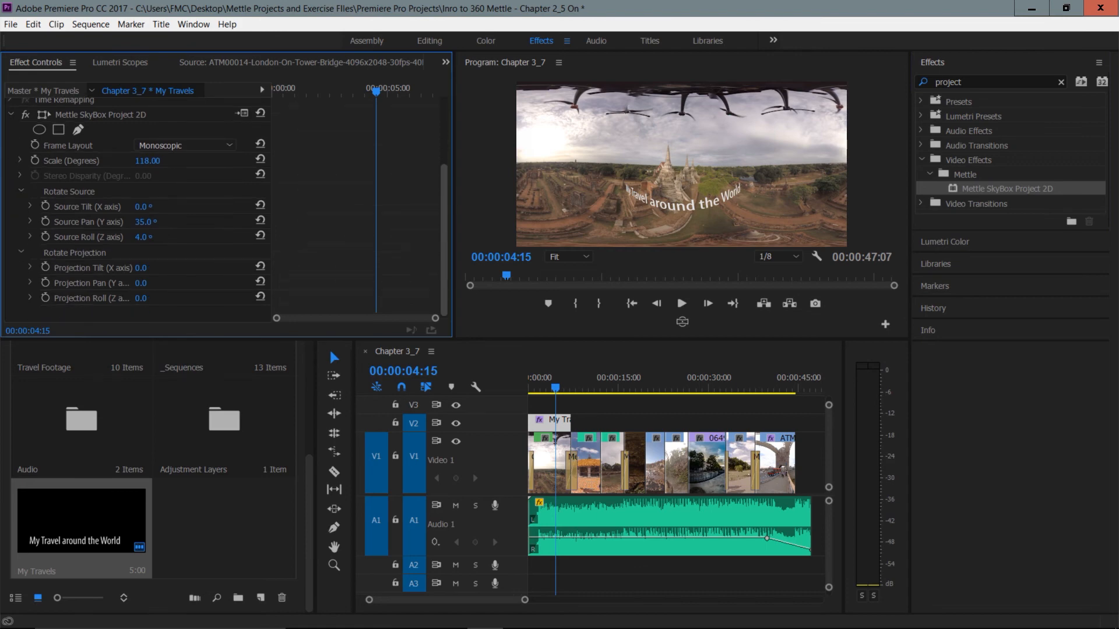
{"action": "left_click_drag", "start_coordinate": [140, 268], "coordinate": [157, 268]}
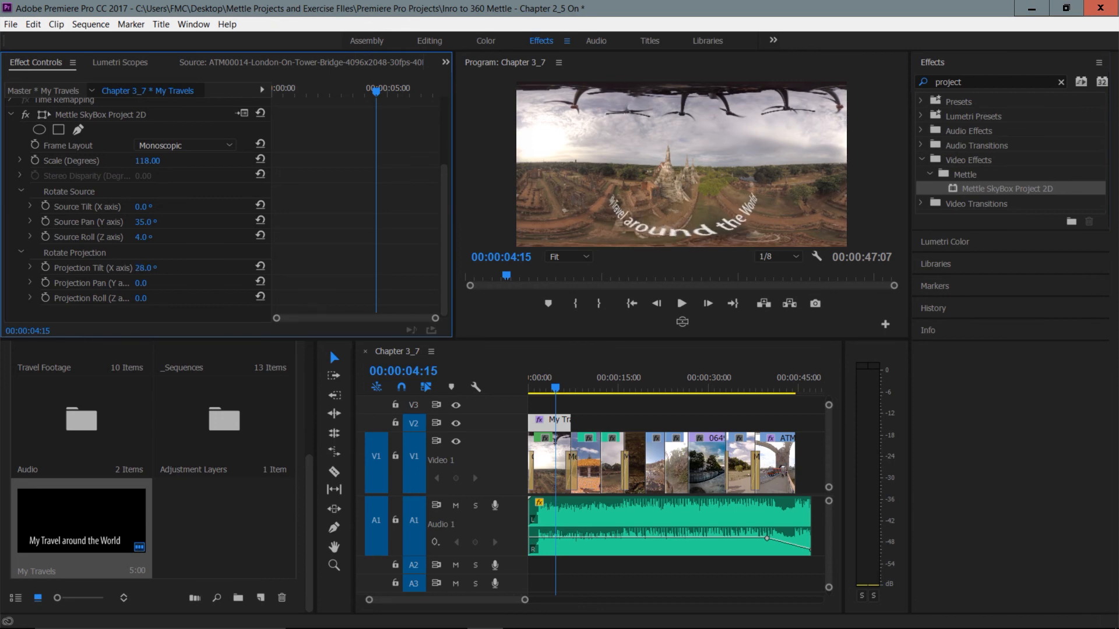
- Try a 20° Source Tilt (X axis) on the title, then undo it together with the earlier source and projection rotations
{"action": "left_click_drag", "start_coordinate": [140, 207], "coordinate": [153, 207]}
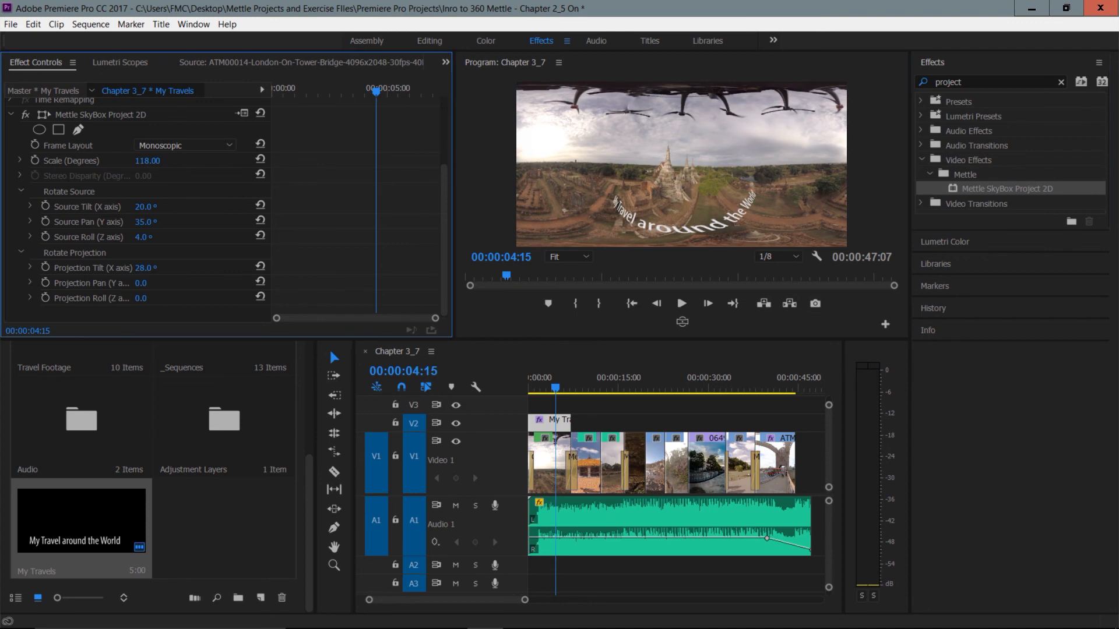
{"action": "key", "text": "ctrl+z"}
{"action": "key", "text": "ctrl+z"}
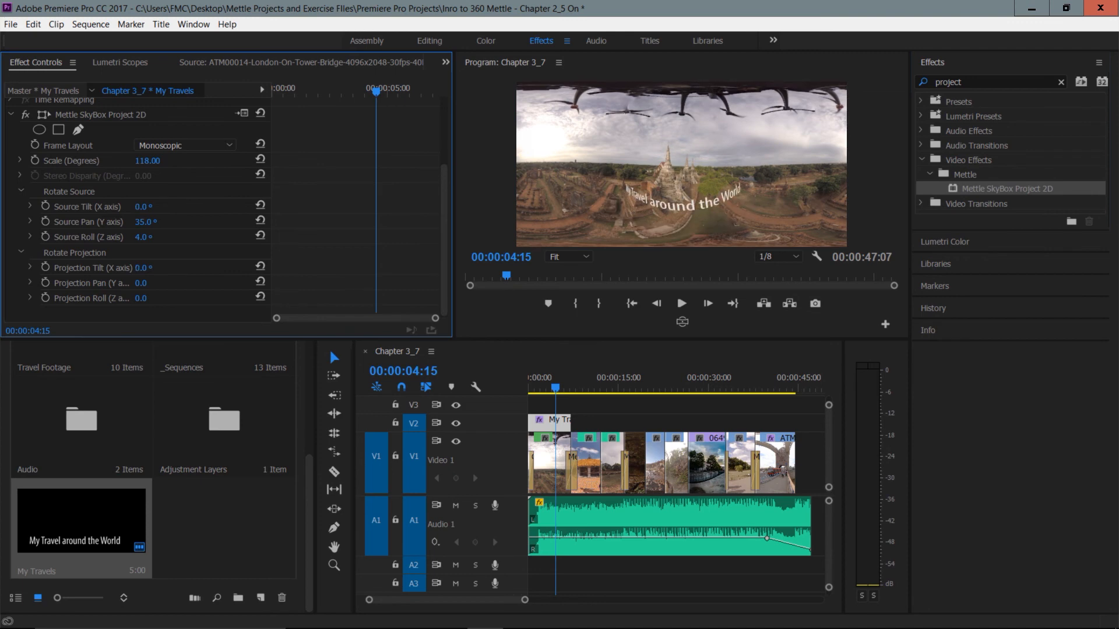
{"action": "key", "text": "ctrl+z"}
{"action": "key", "text": "ctrl+z"}
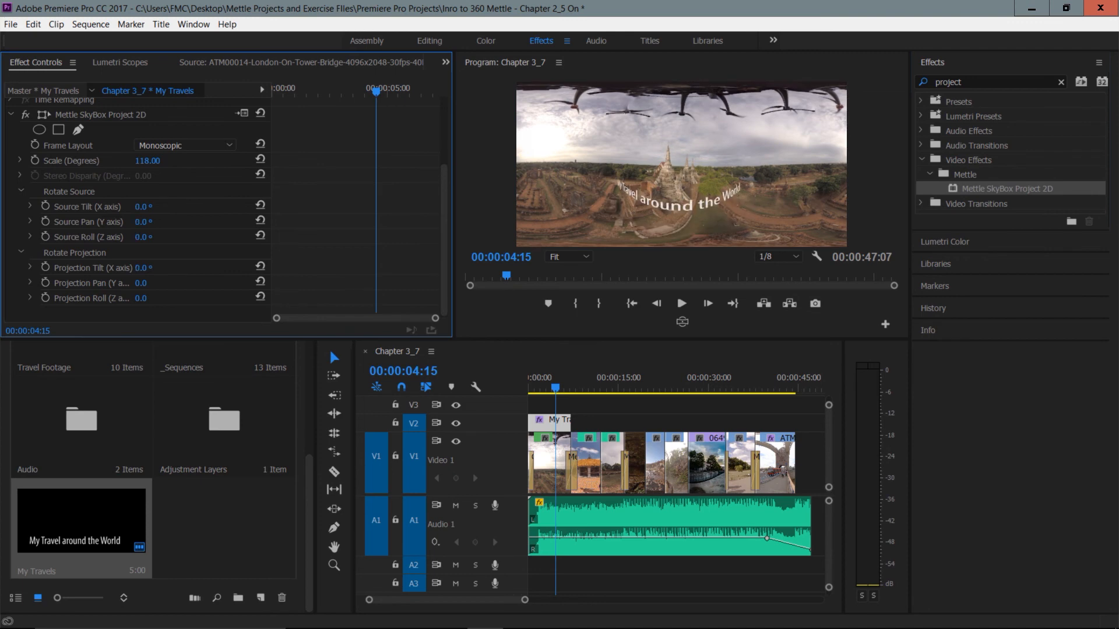
- Set the title's Projection Tilt (X axis) to 32° and look down at it in VR video display, then return to the equirectangular view
{"action": "left_click_drag", "start_coordinate": [142, 268], "coordinate": [160, 268]}
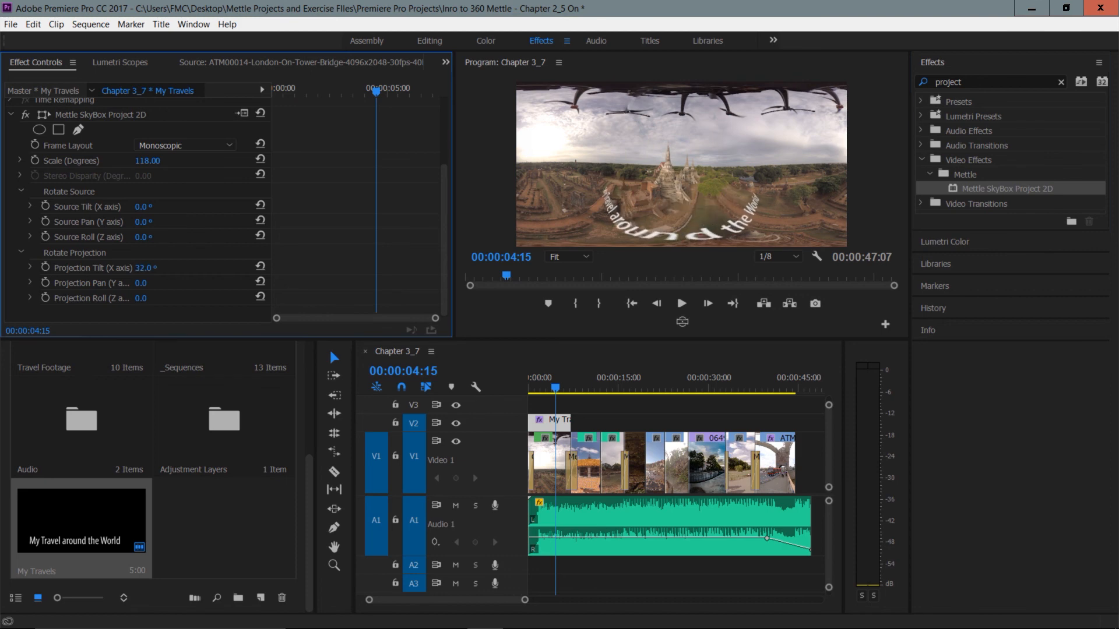
{"action": "left_click", "coordinate": [683, 321]}
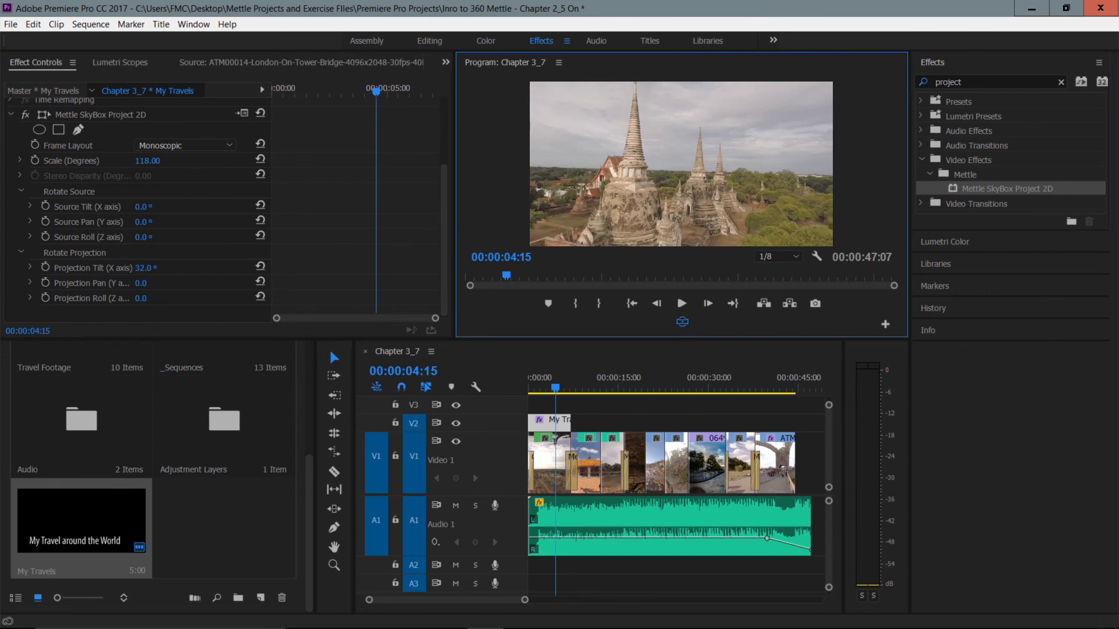
{"action": "left_click_drag", "start_coordinate": [681, 203], "coordinate": [606, 170]}
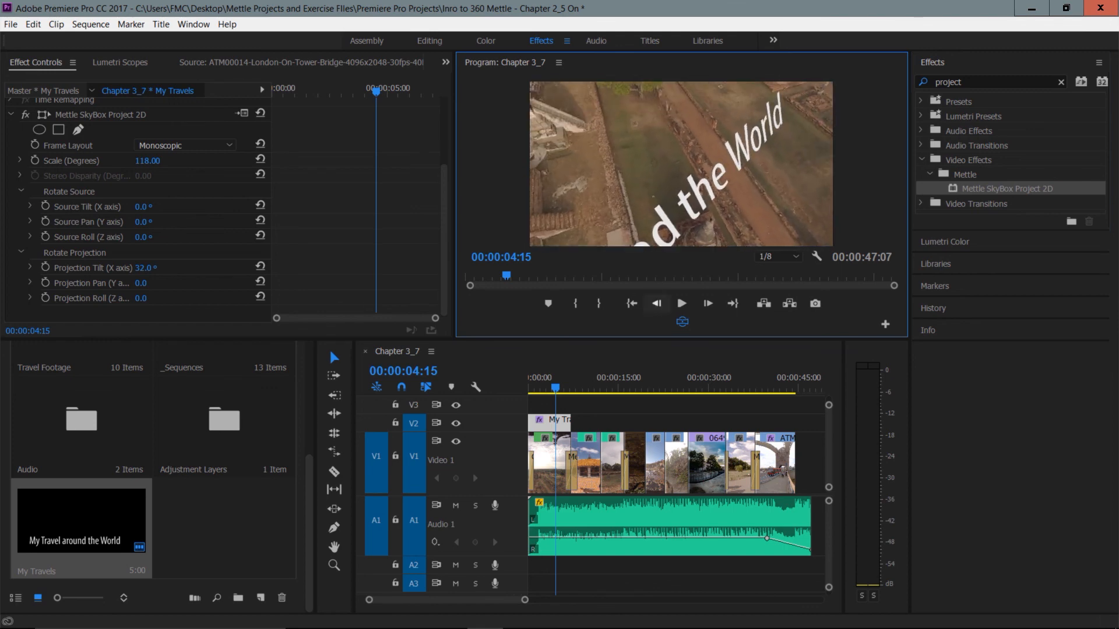
{"action": "left_click", "coordinate": [683, 322]}
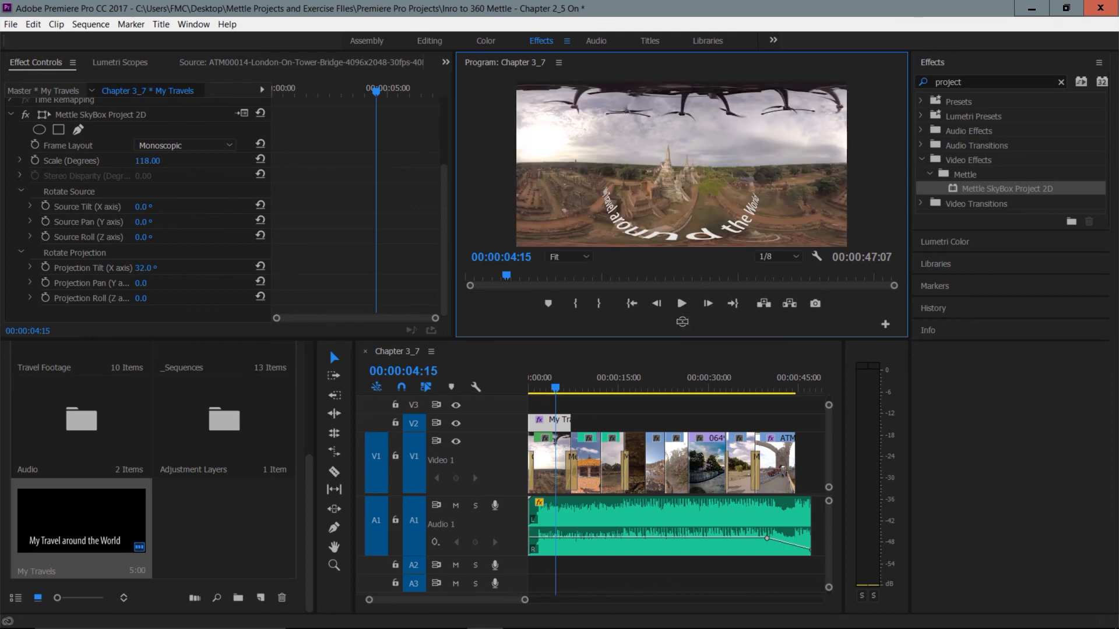
- Reset the title's Projection Tilt (X axis) to 0° under Rotate Projection
{"action": "left_click", "coordinate": [144, 268]}
{"action": "type", "text": "0"}
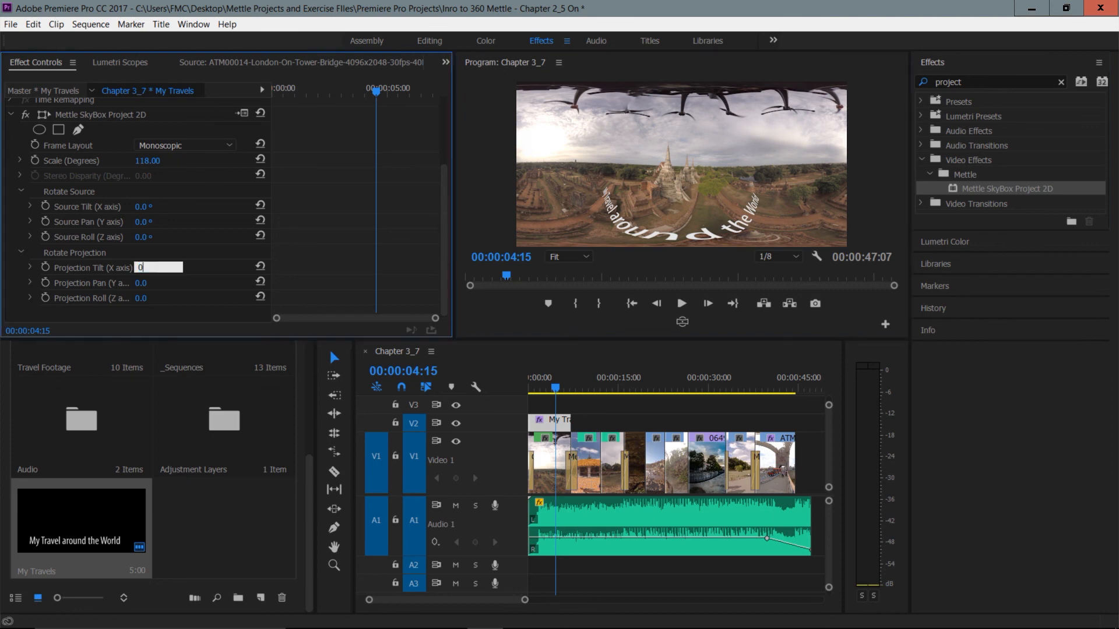
{"action": "key", "text": "Return"}
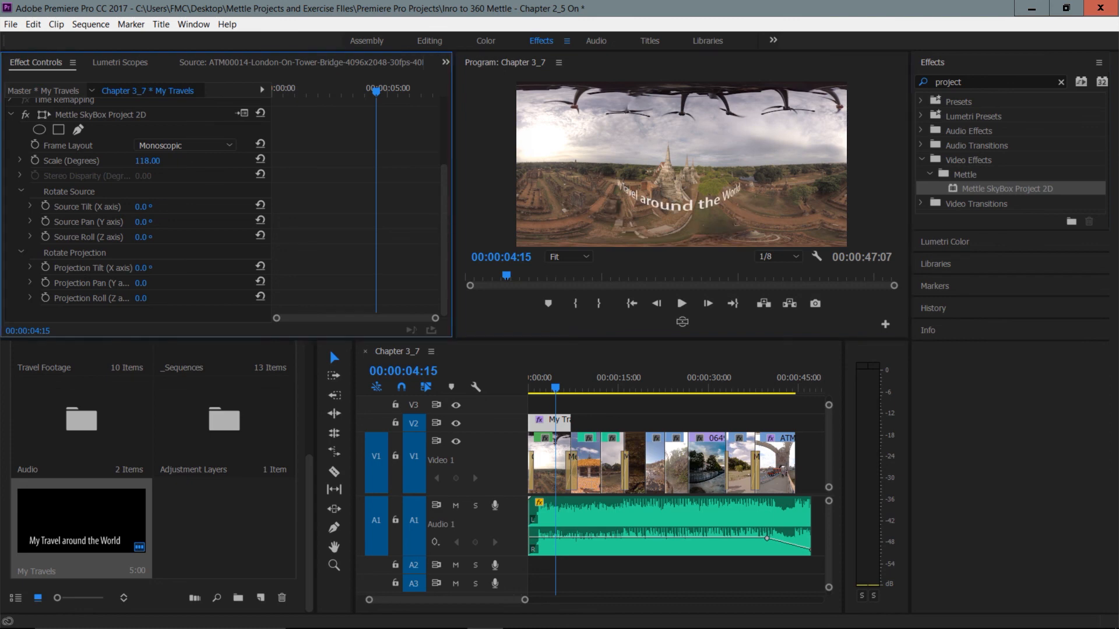